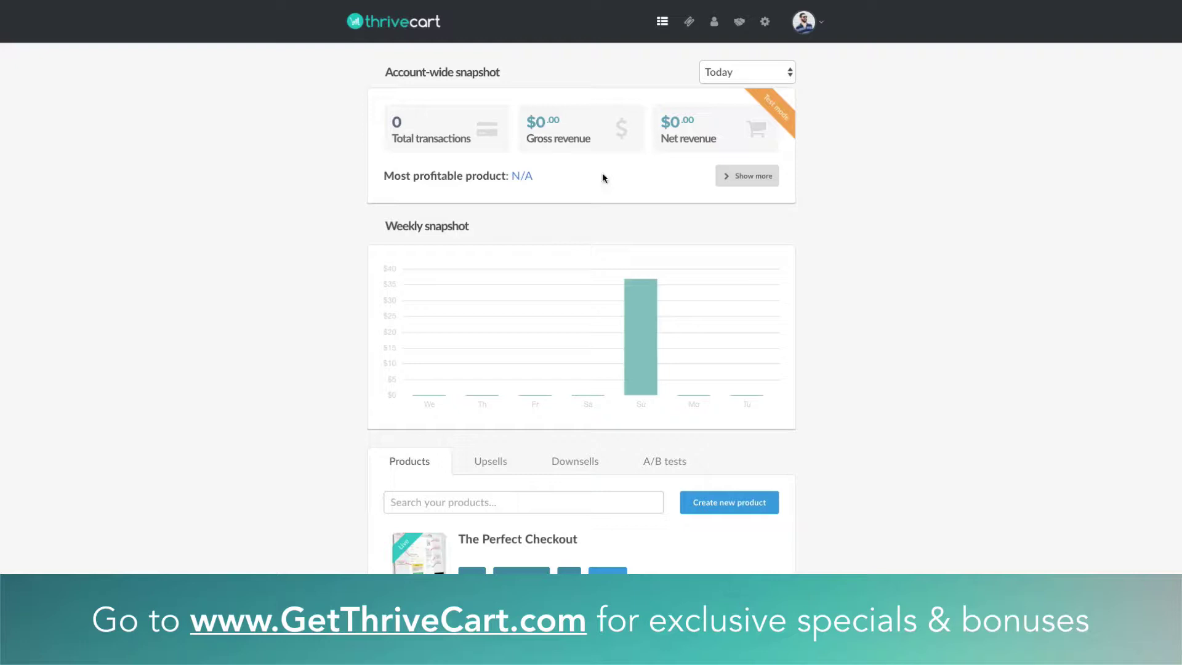
Edit The Perfect Checkout product, review its tabs, and open the checkout layout customizer
scroll(296, 496, "down", 3)
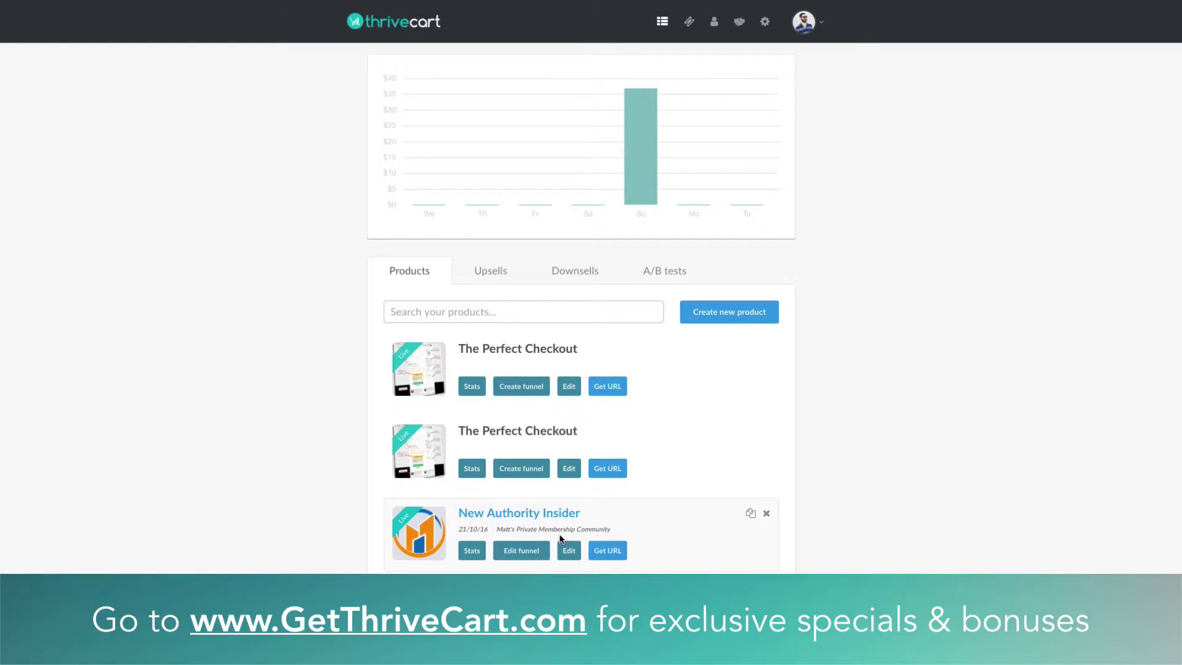
left_click(569, 387)
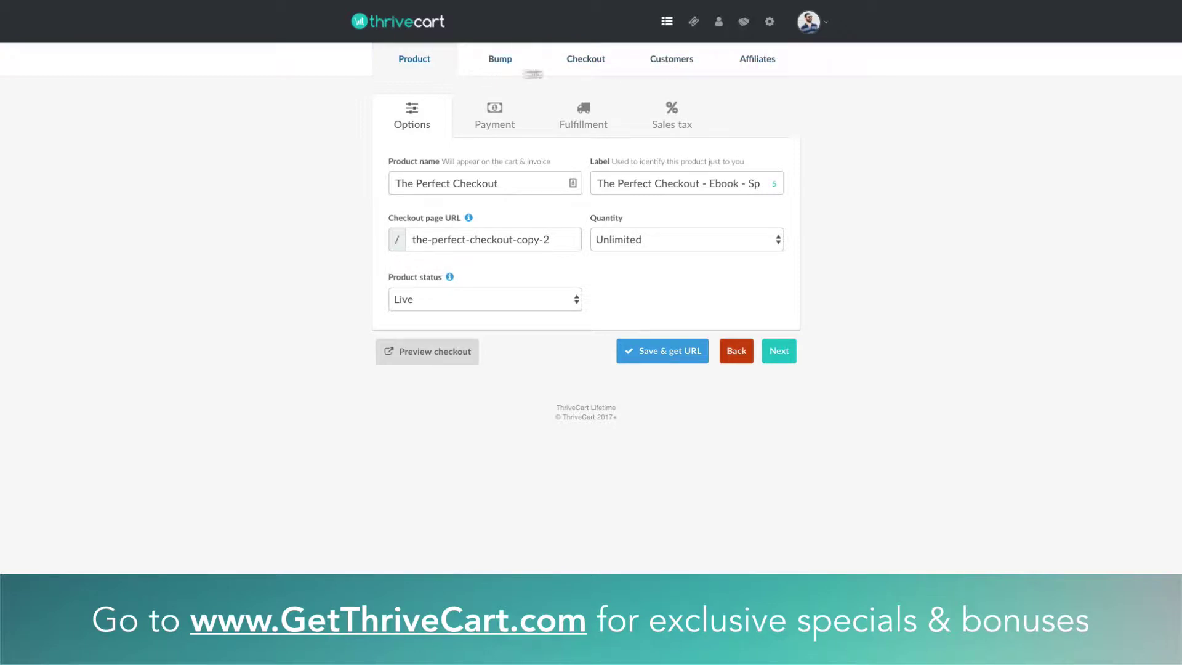
left_click(584, 66)
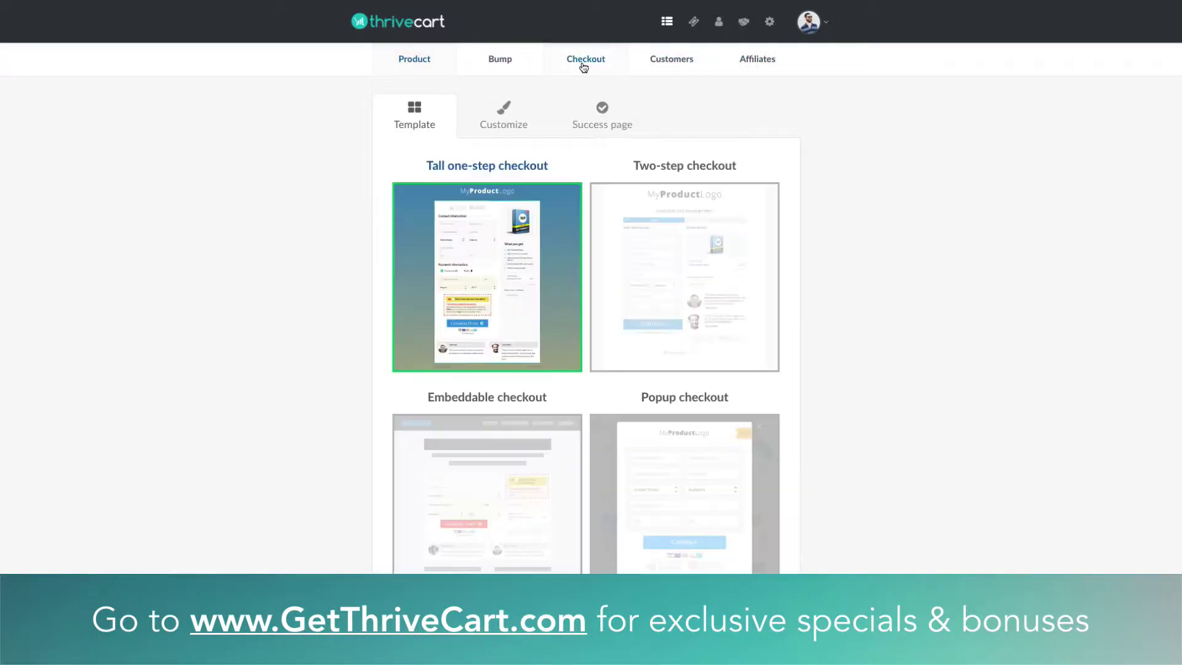
left_click(435, 72)
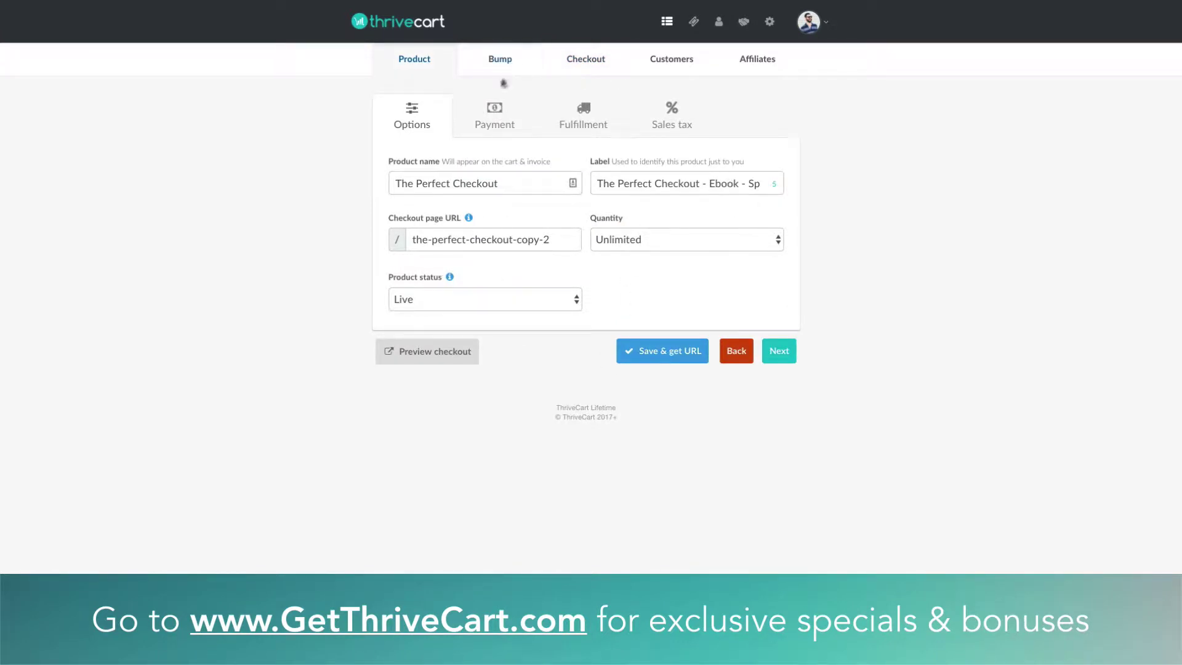
left_click(585, 112)
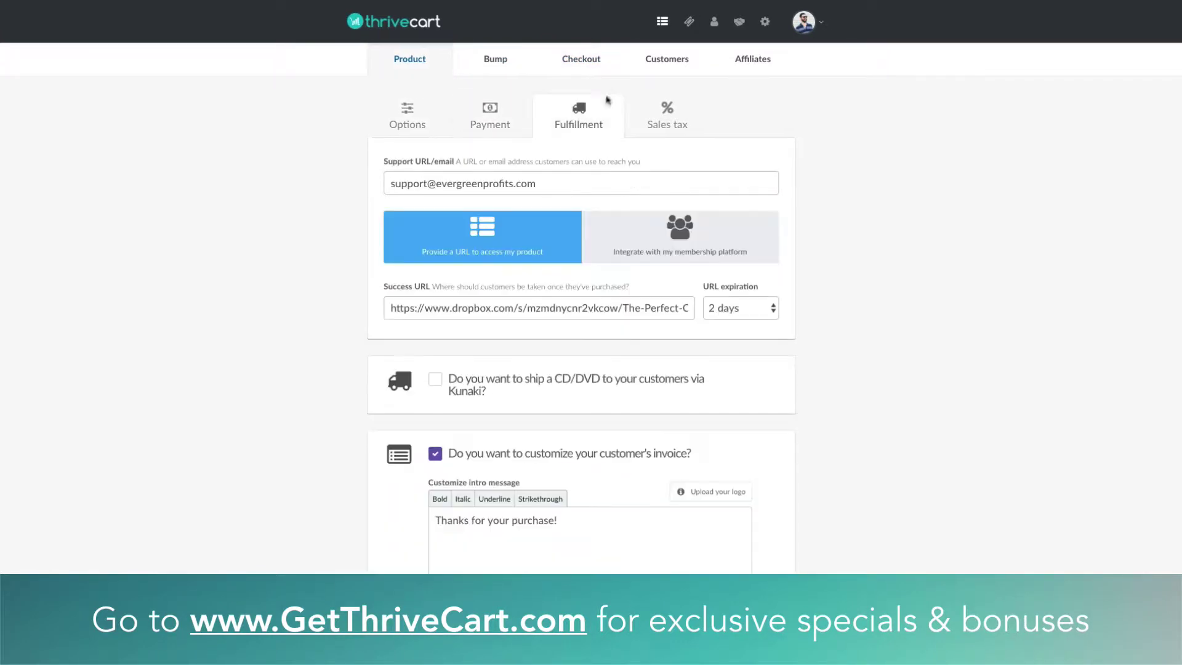
left_click(590, 63)
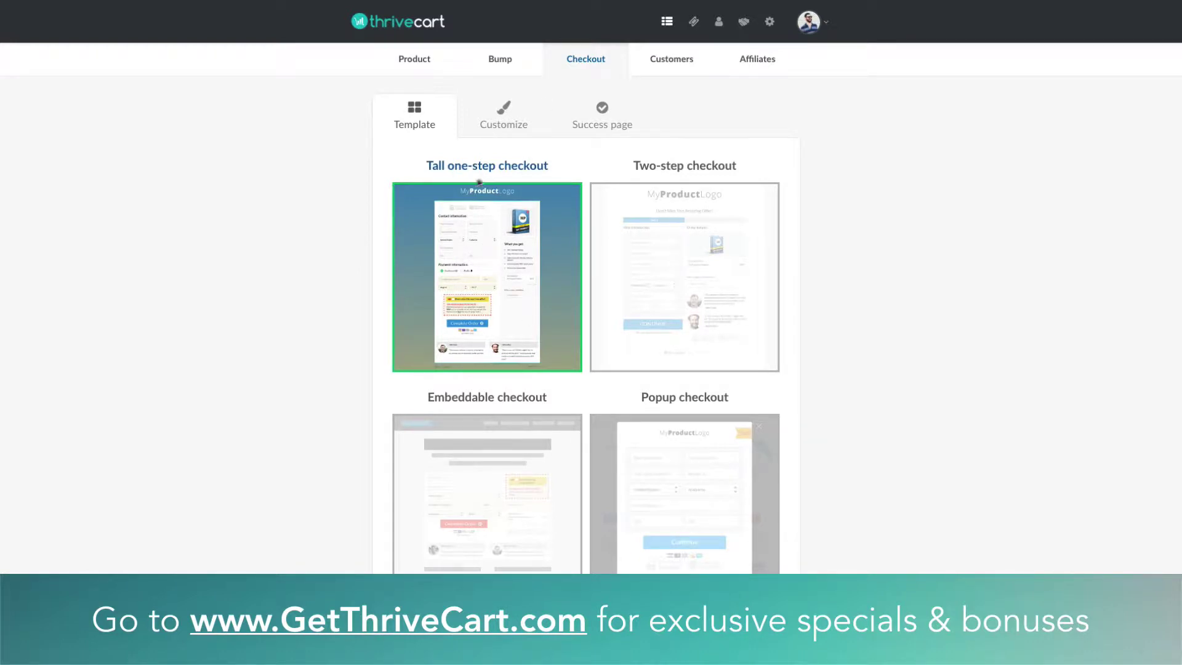
left_click(509, 123)
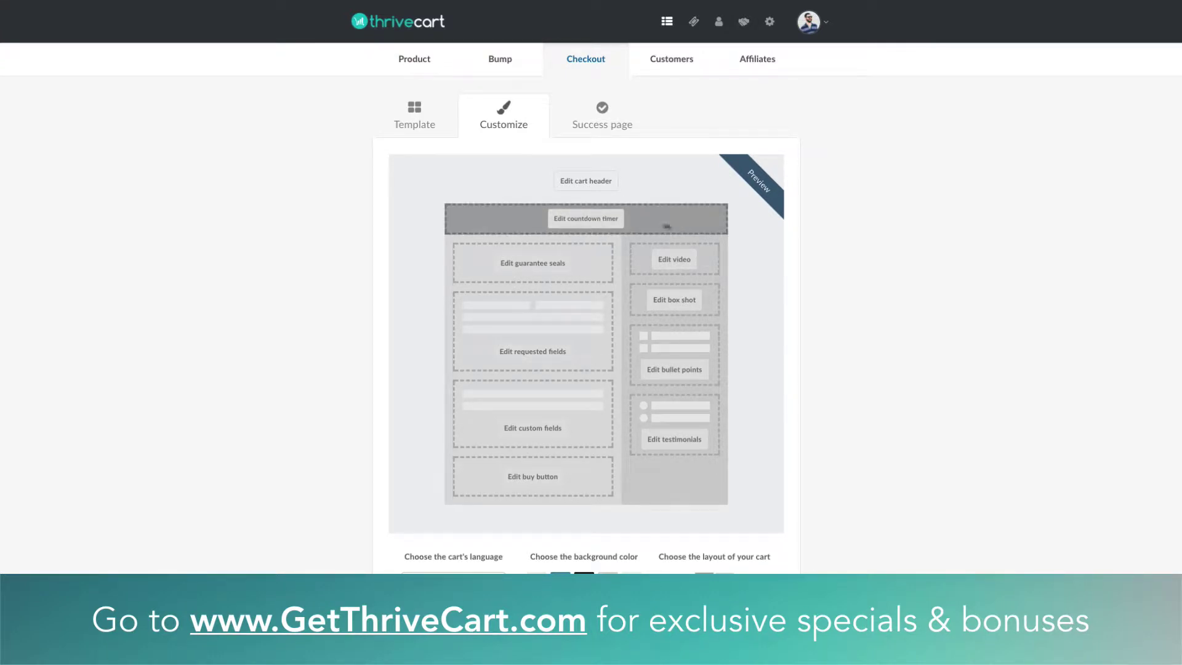
Enable a checkout countdown timer that ends on the specific date November 10th, 2017
left_click(588, 220)
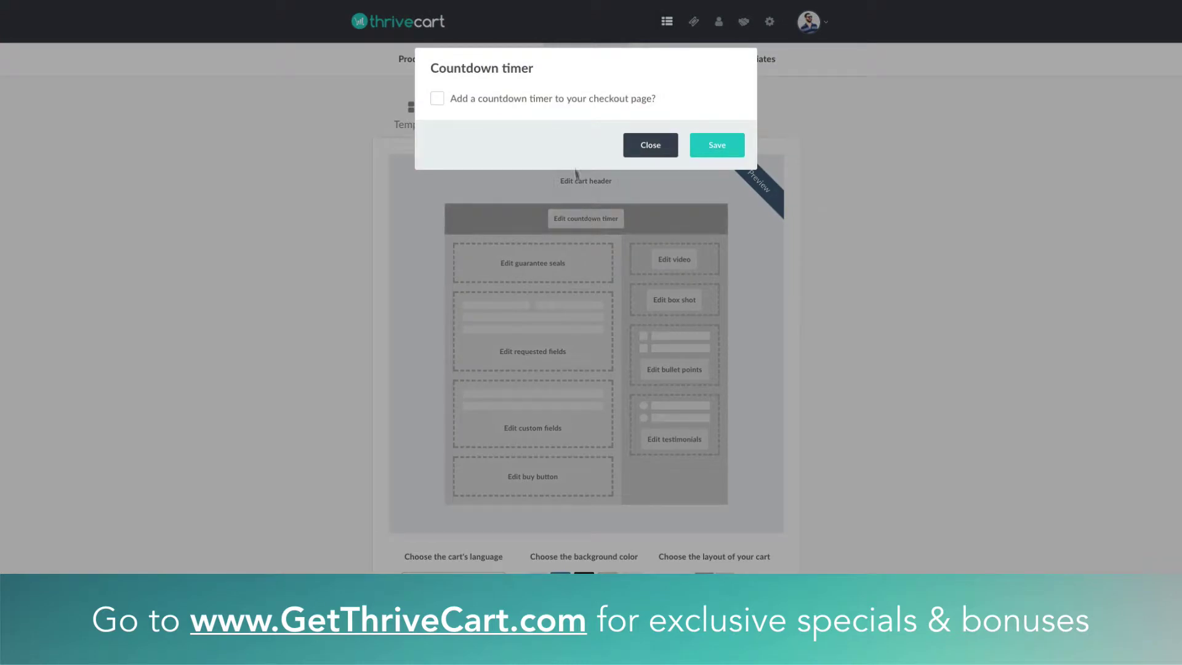
left_click(437, 100)
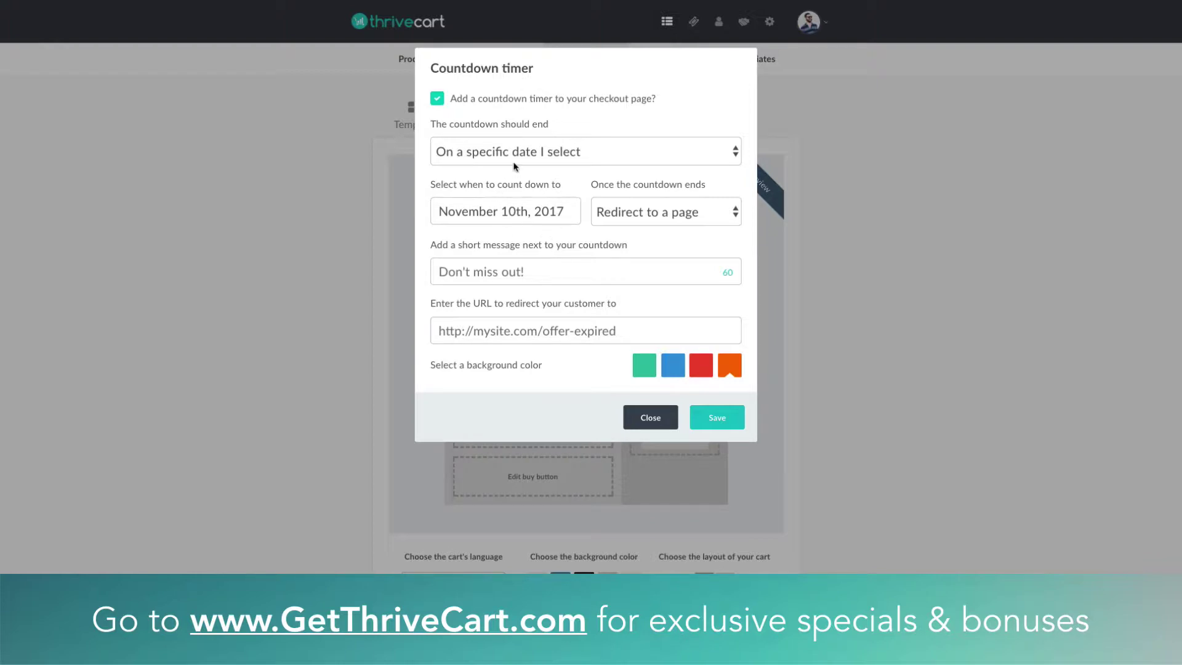
left_click(524, 151)
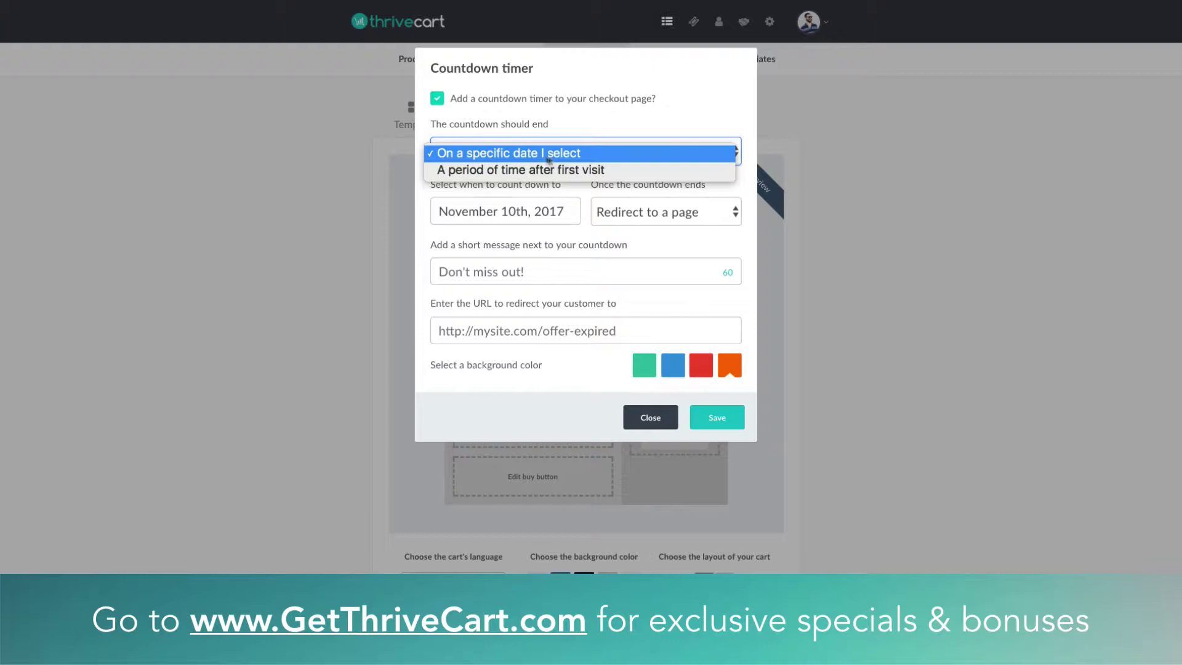
left_click(577, 153)
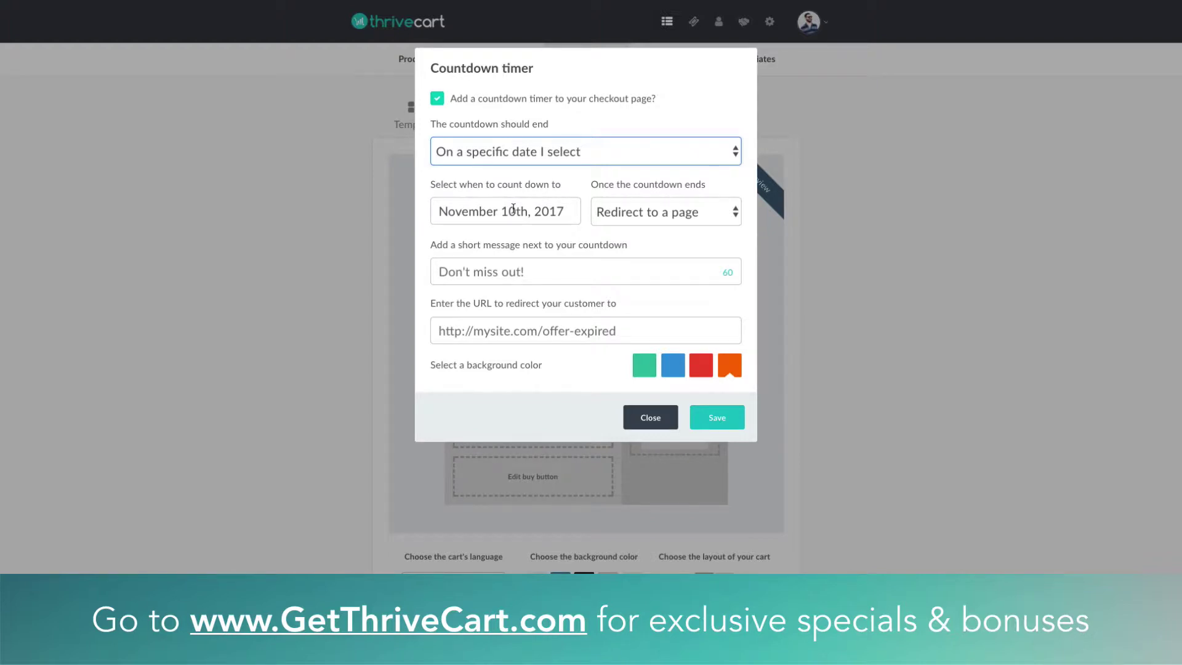
left_click(513, 210)
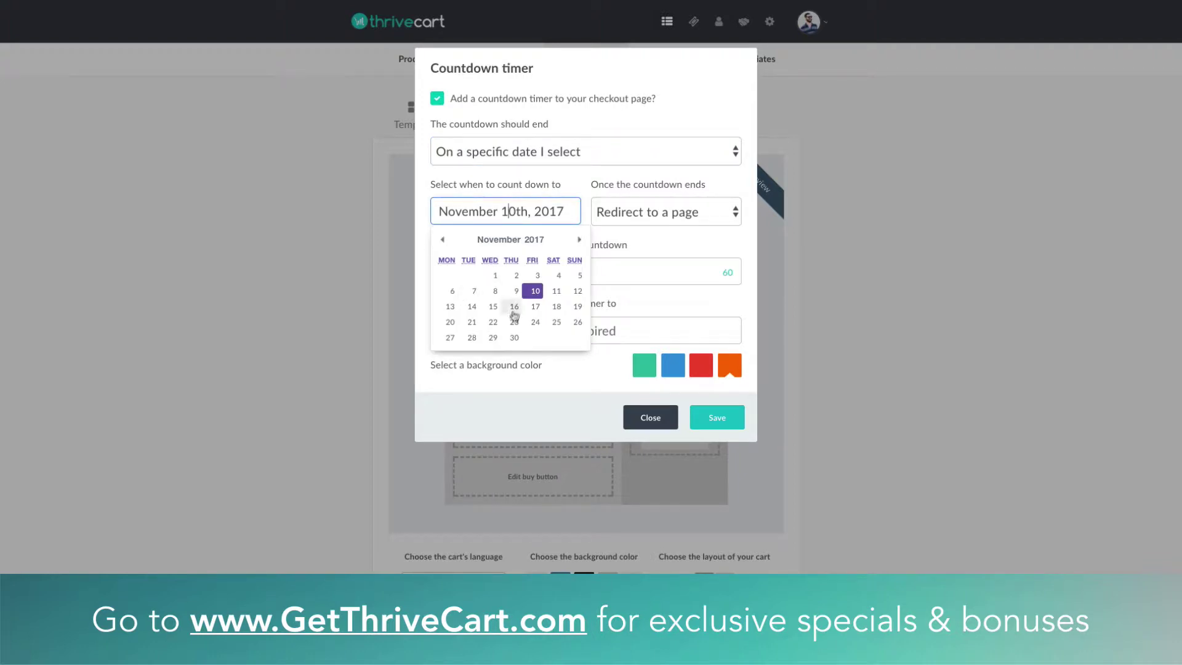
left_click(597, 186)
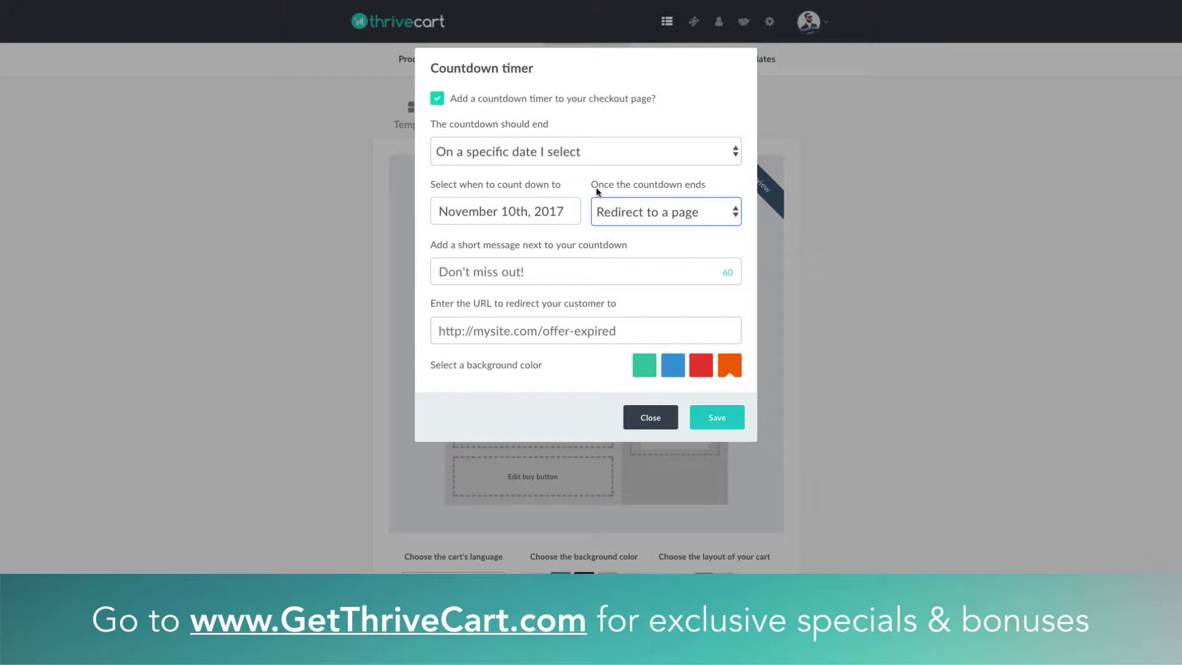
Make the countdown show a message when it ends, and select the short and end-of-countdown message fields
left_click(616, 216)
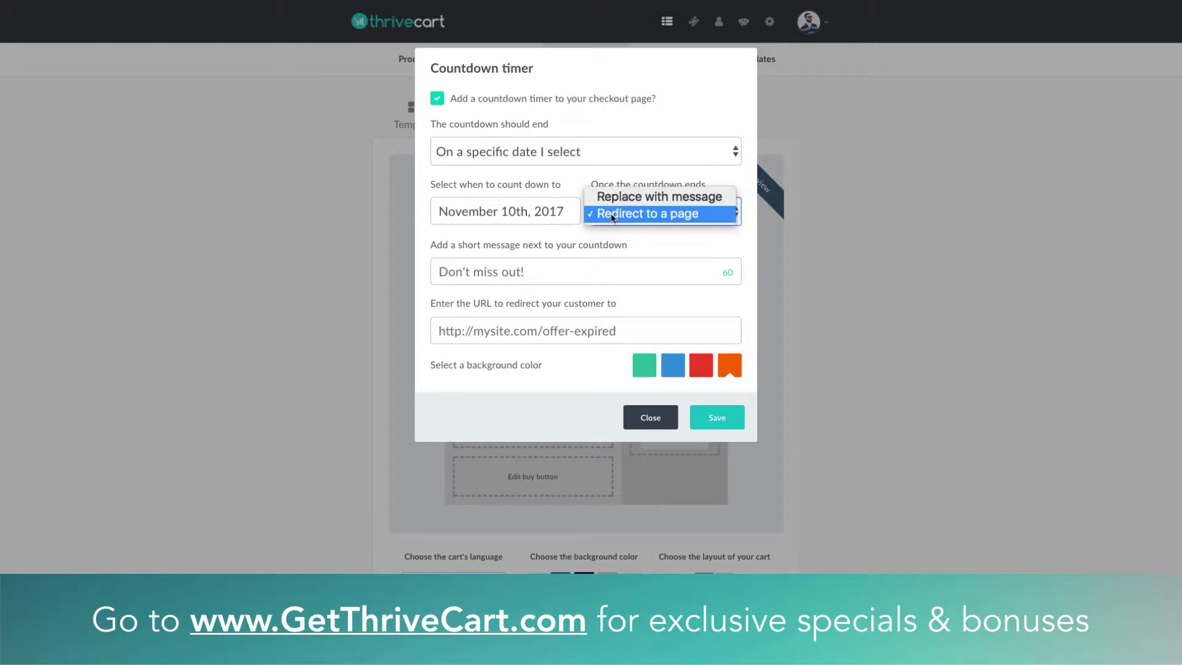
left_click(624, 197)
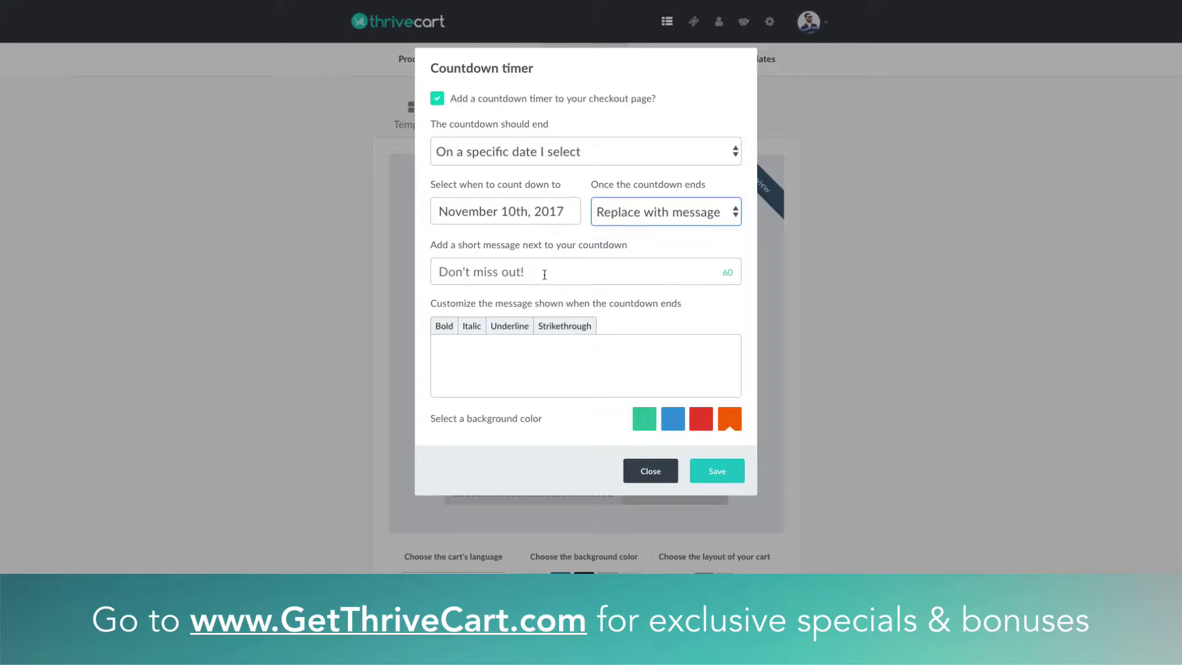
left_click(542, 271)
left_click(480, 354)
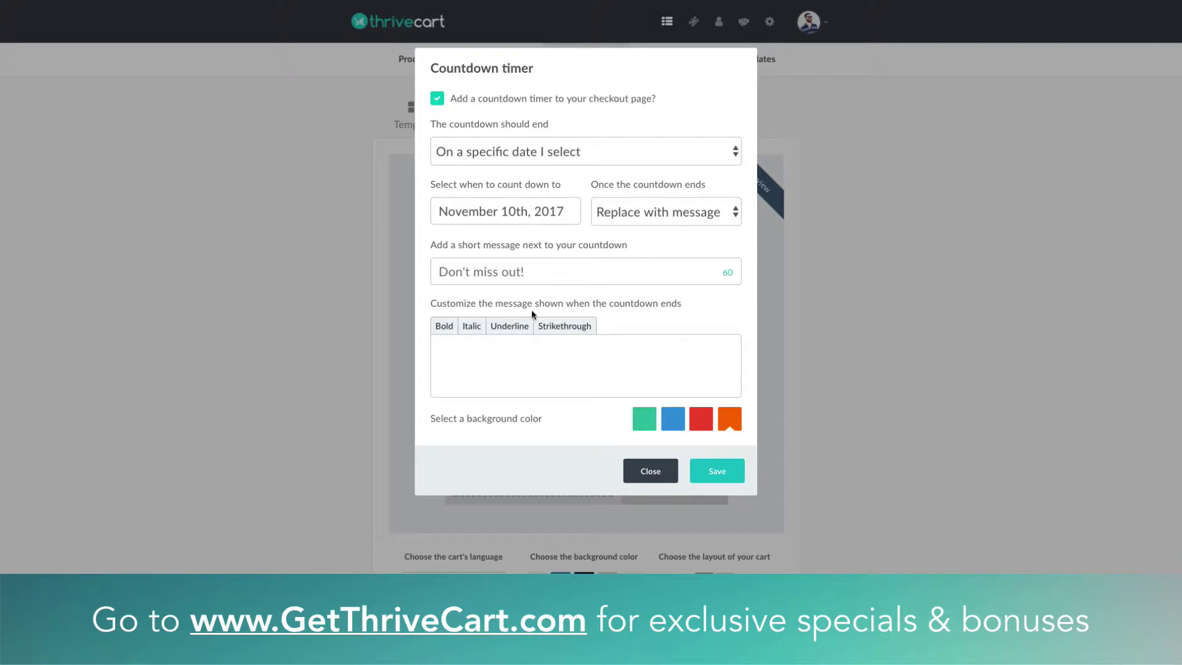
left_click(510, 271)
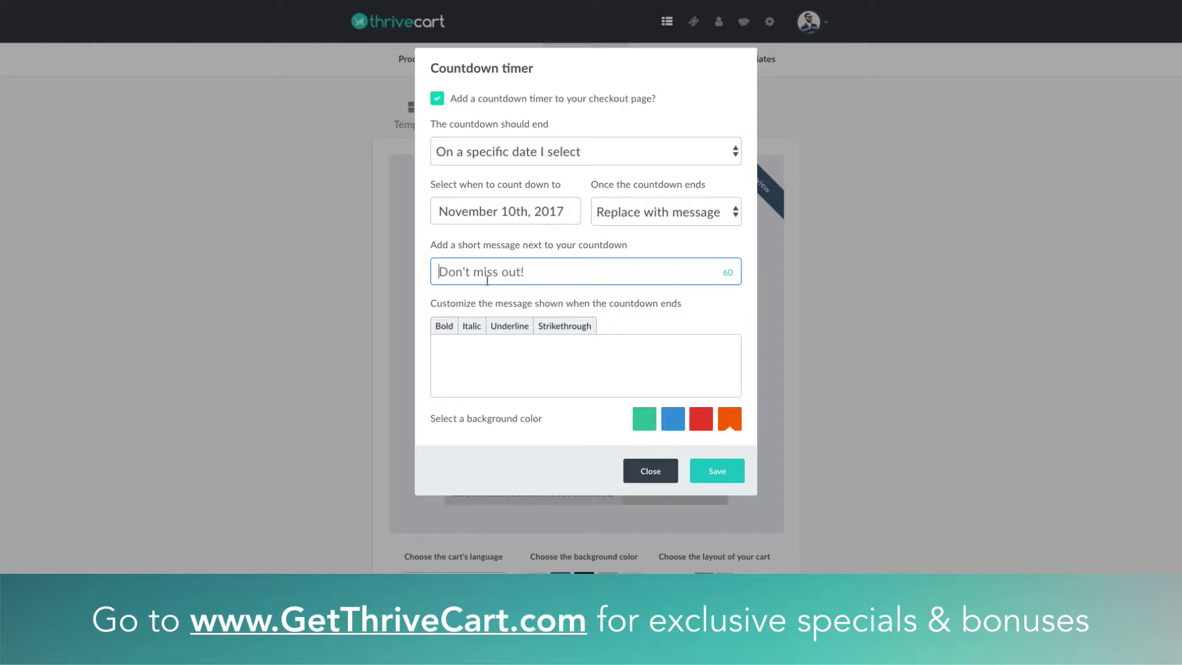
left_click(499, 357)
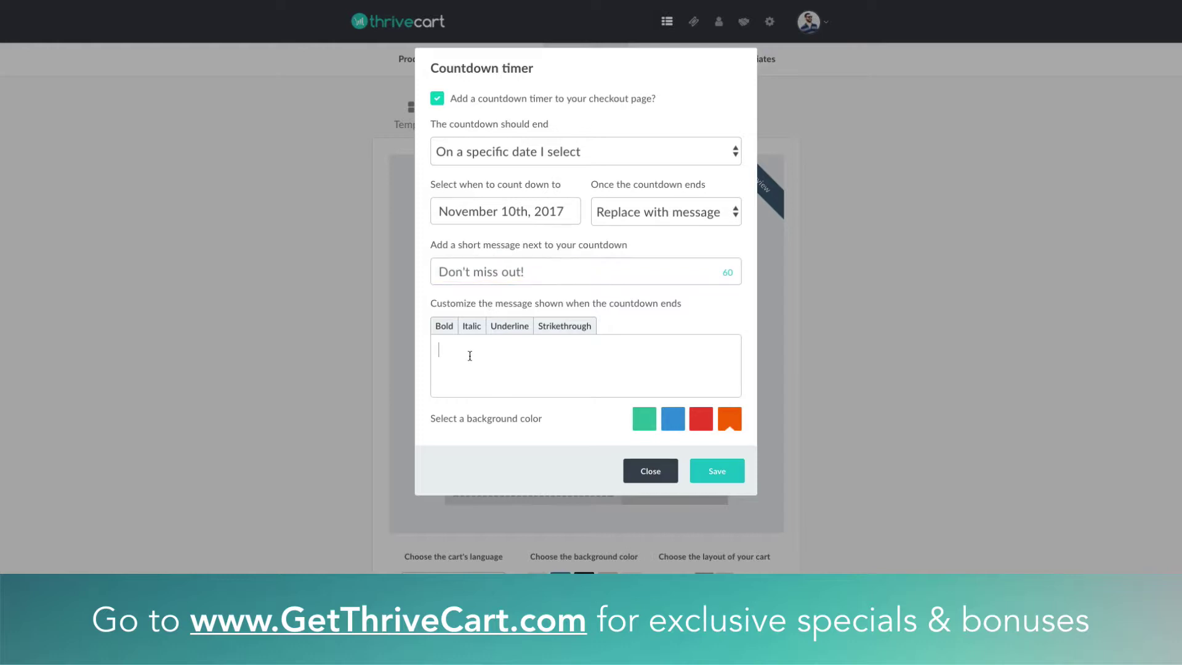
Keep the message ending and set the timer bar background to orange after trying green
left_click(654, 215)
left_click(653, 213)
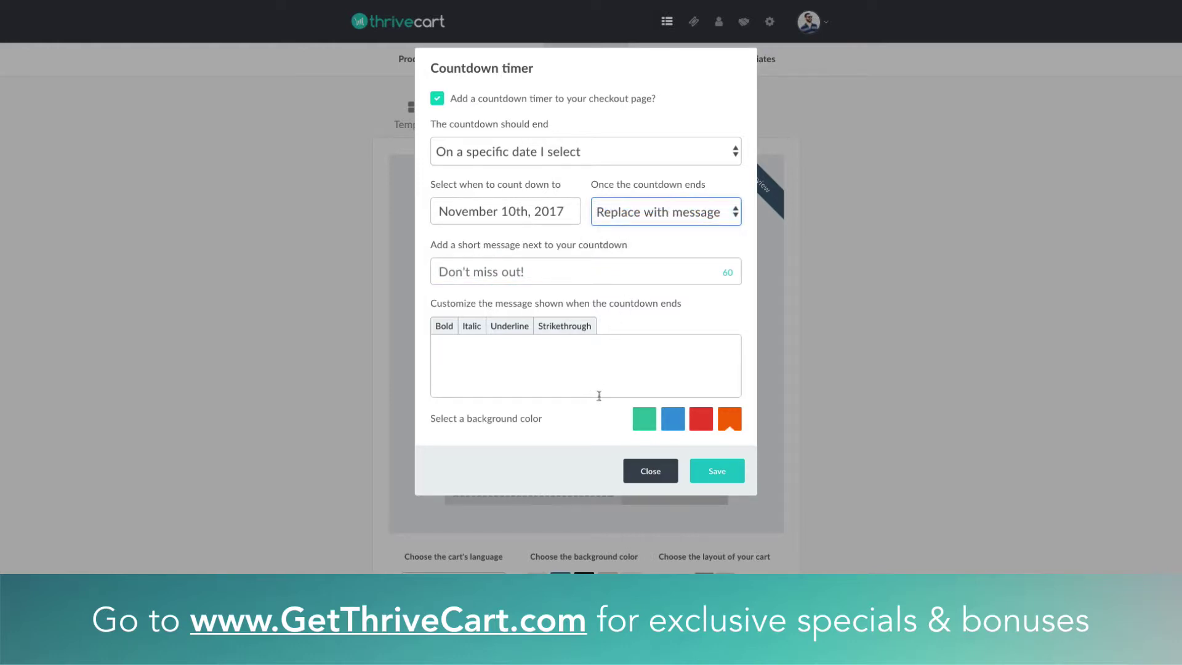
left_click(646, 424)
left_click(724, 425)
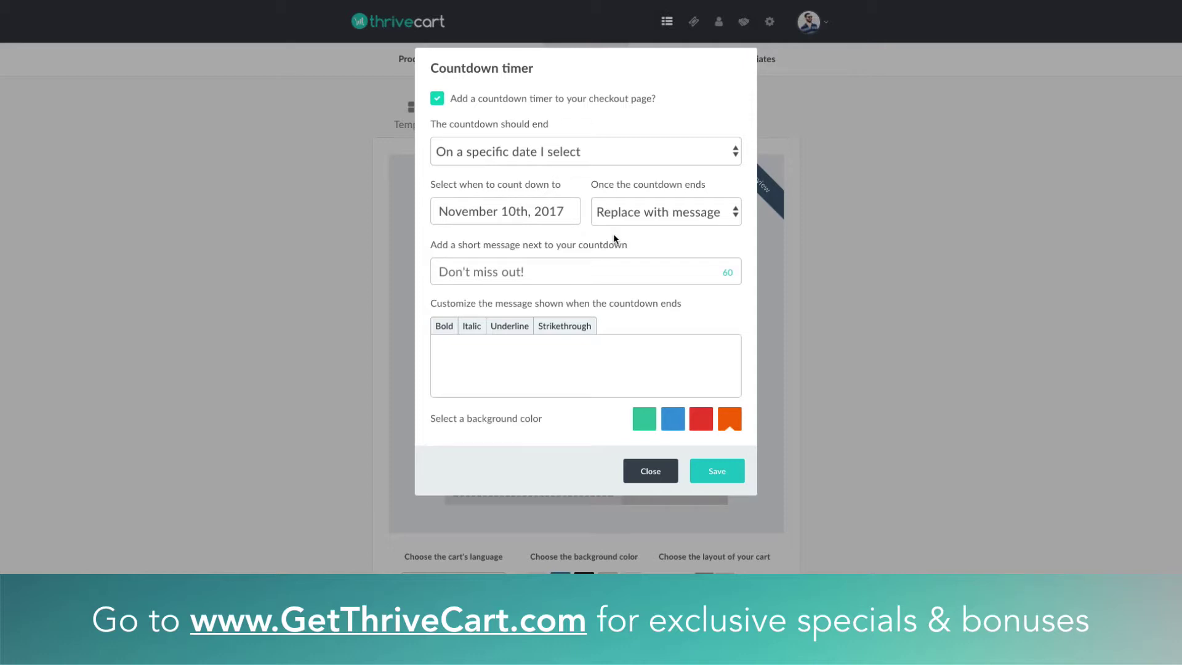
Switch the countdown to redirect to a page when it ends, keeping the end date unchanged
left_click(619, 212)
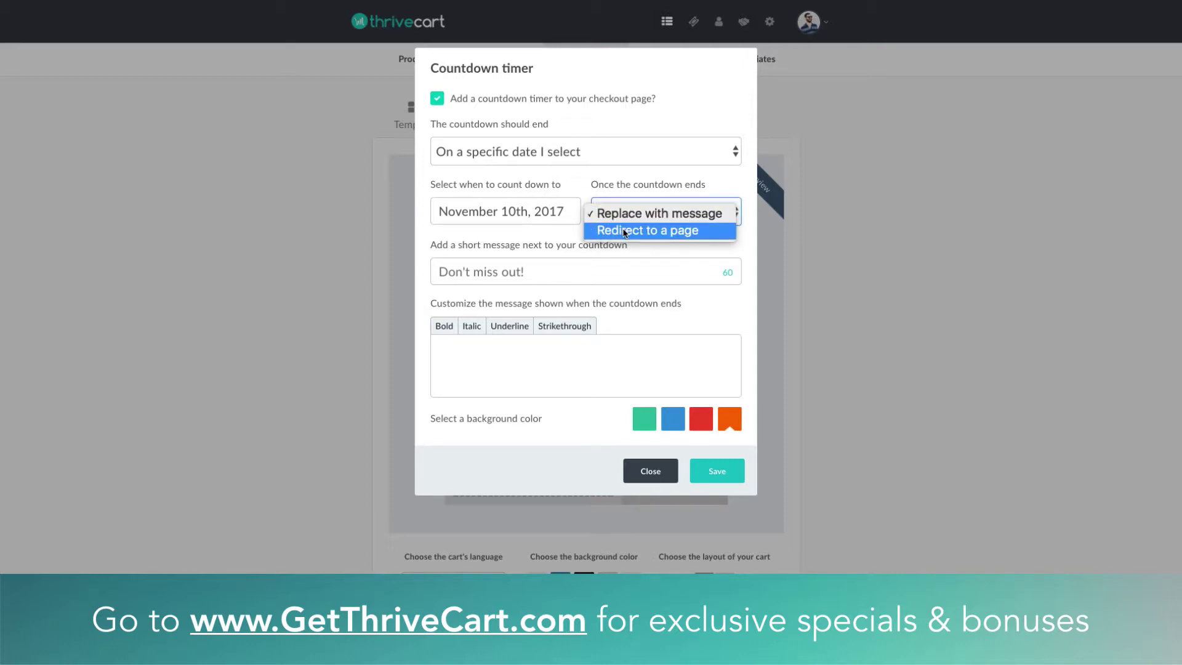
left_click(624, 231)
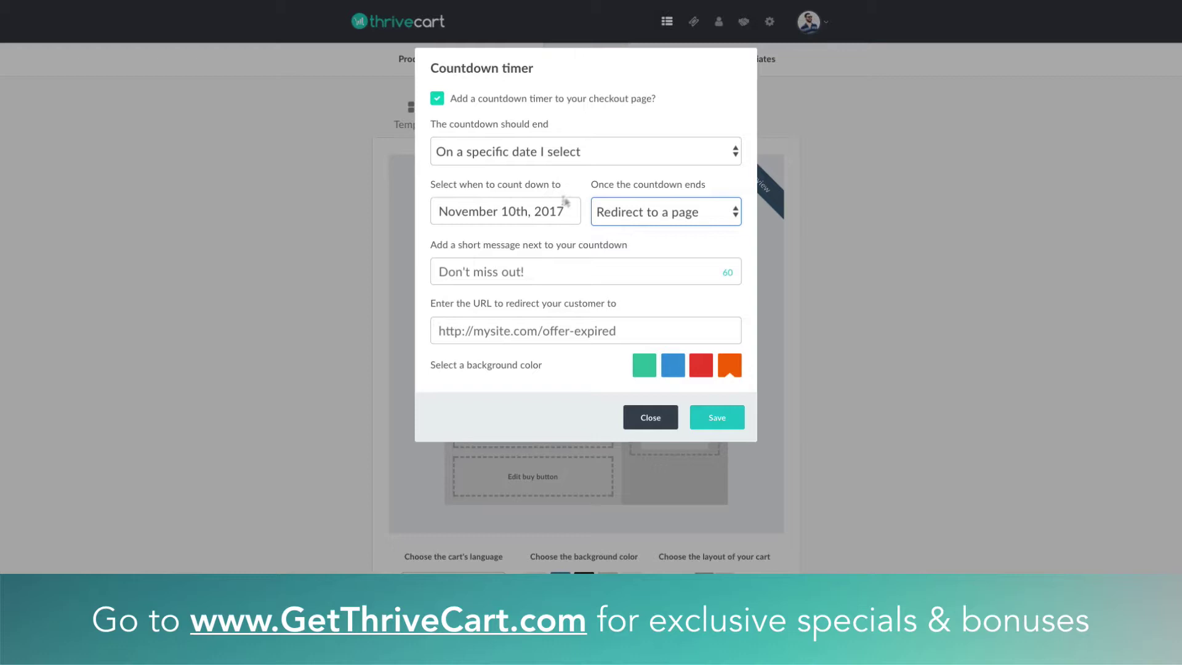
left_click(549, 211)
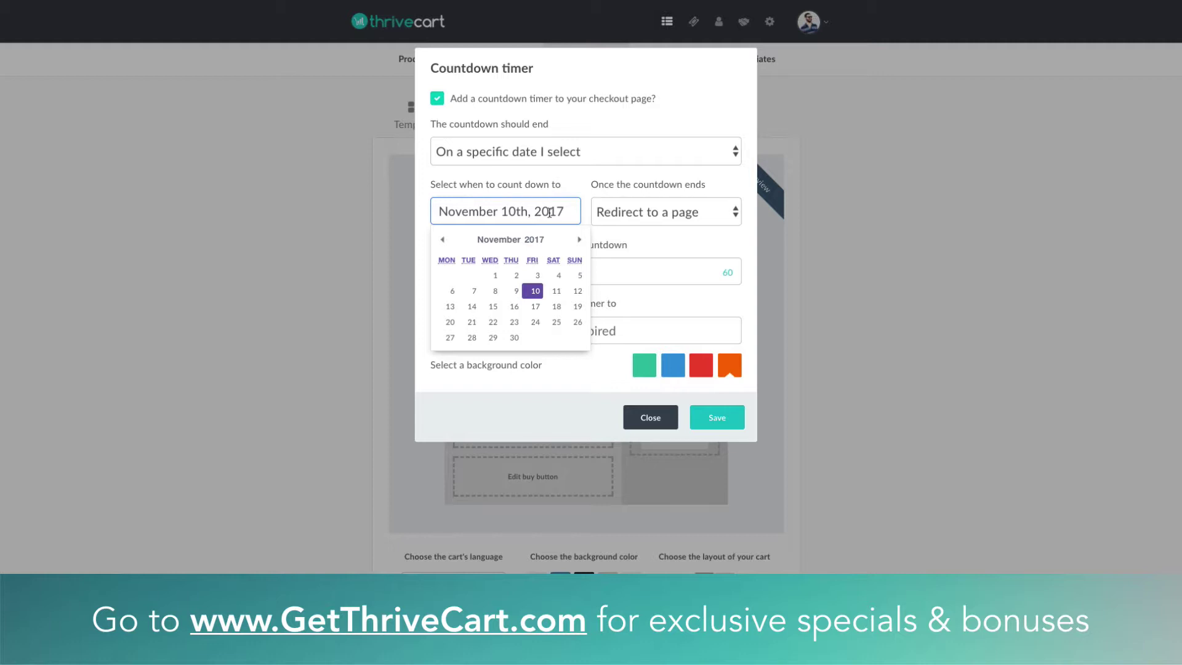
left_click(663, 236)
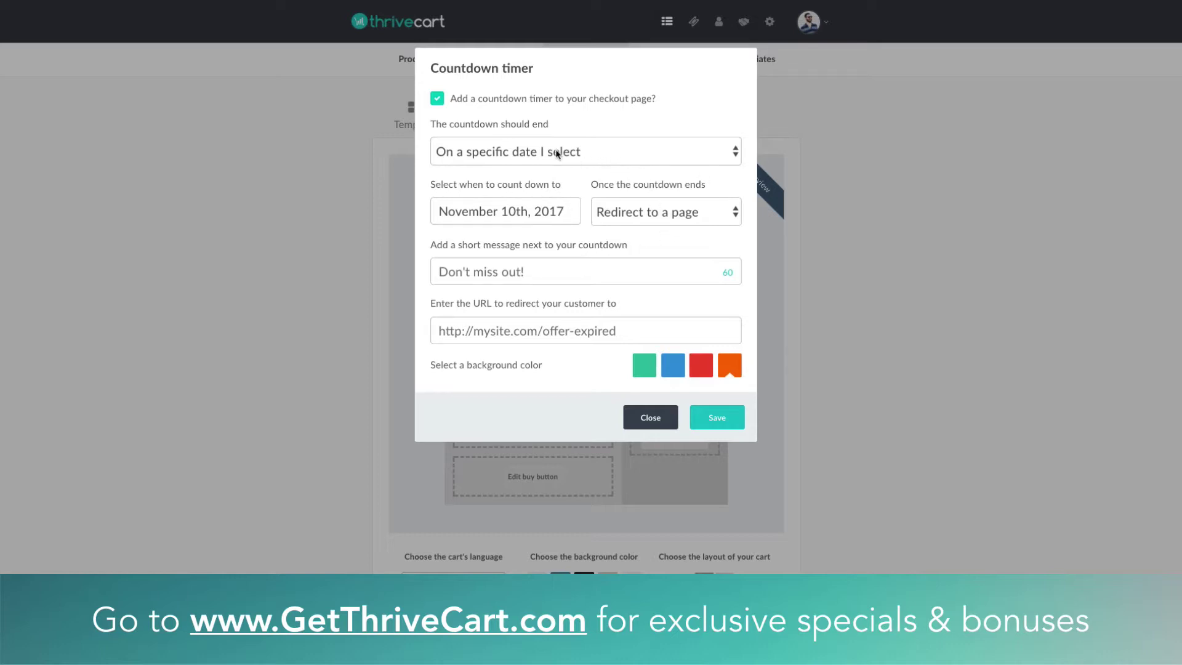
left_click(530, 154)
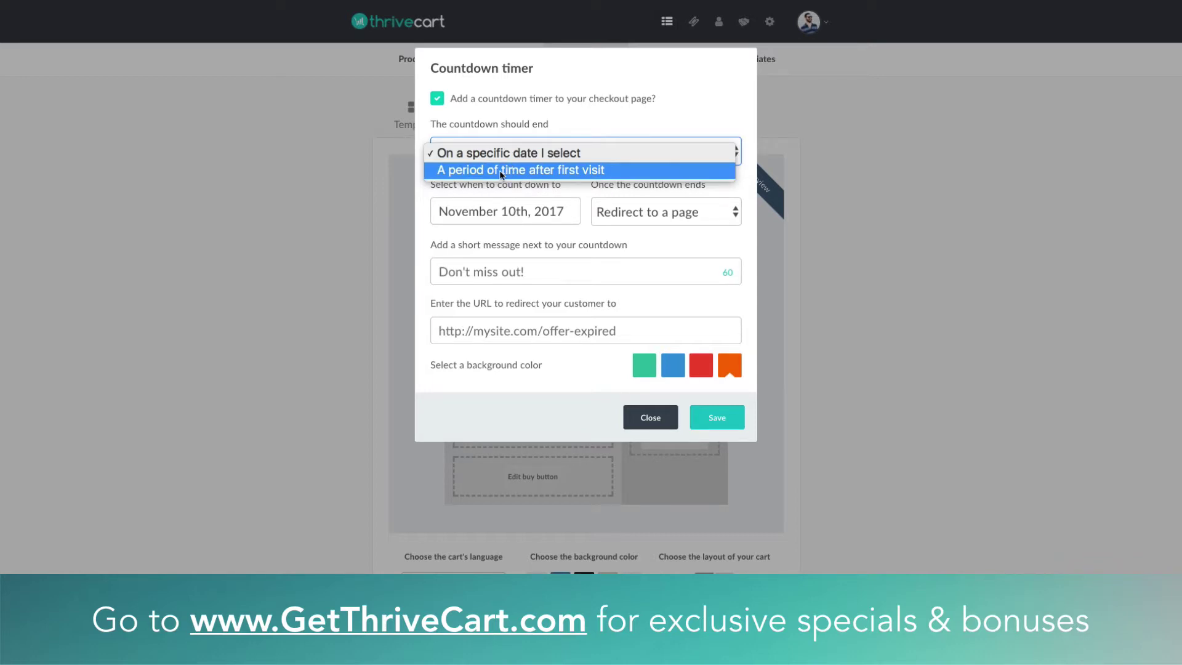
Make the countdown last 7 days after each customer's first visit, checking the days, hours and minutes fields
left_click(500, 171)
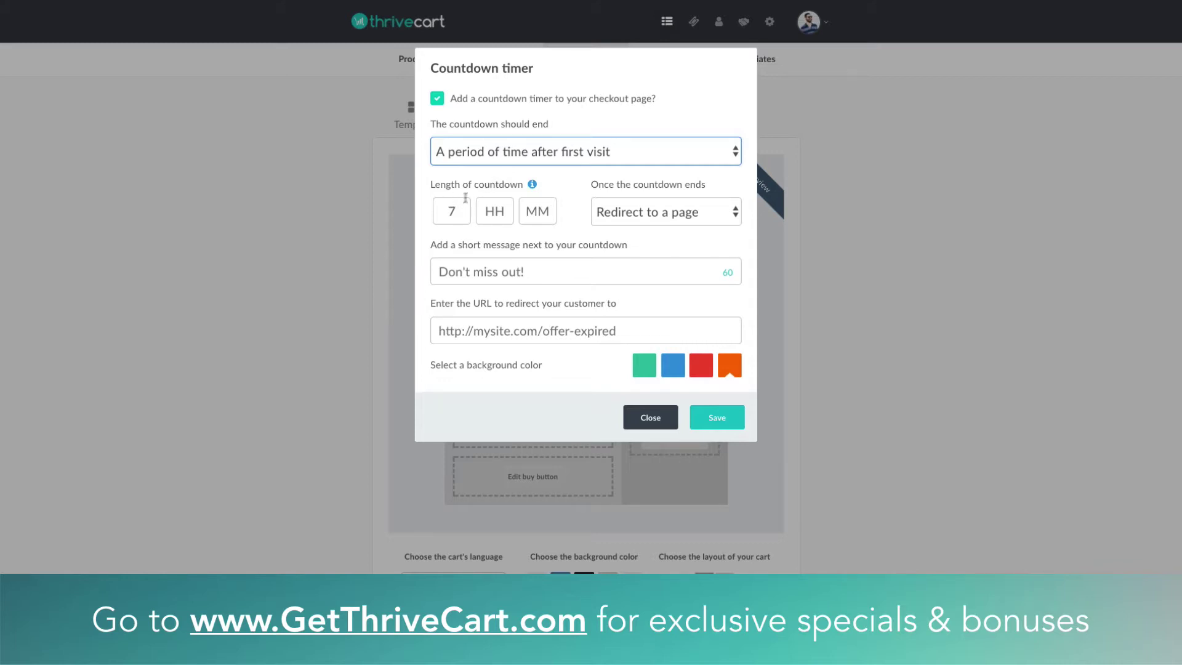
left_click(482, 214)
left_click(448, 214)
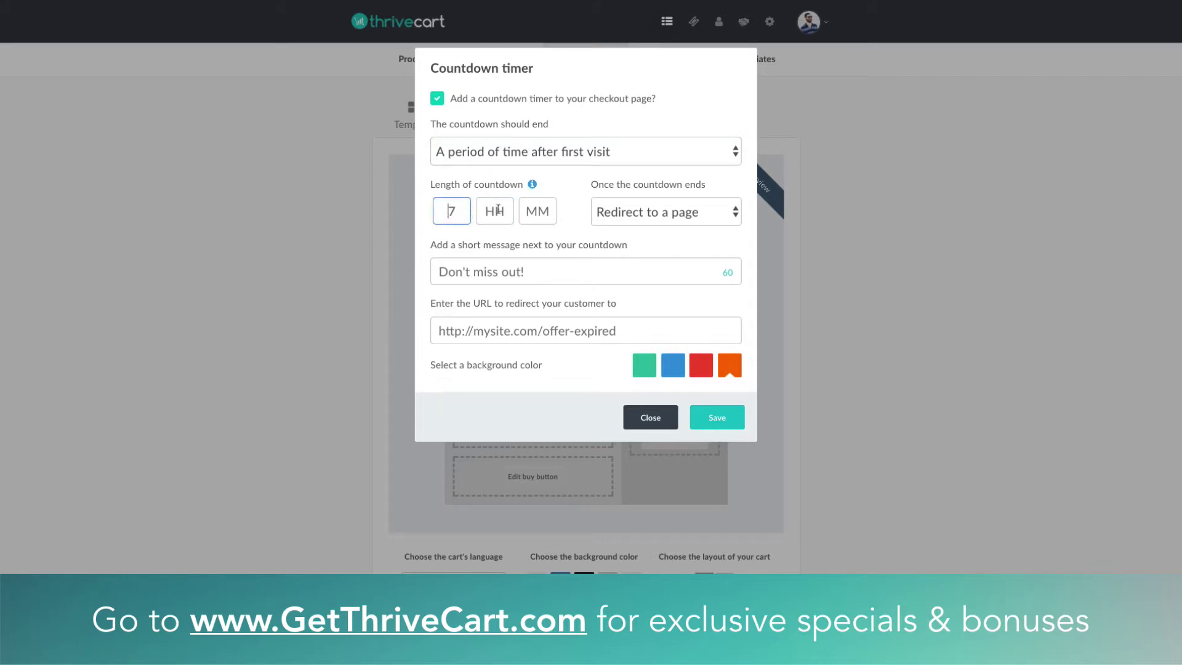
left_click(499, 208)
left_click(548, 203)
mouse_move(533, 188)
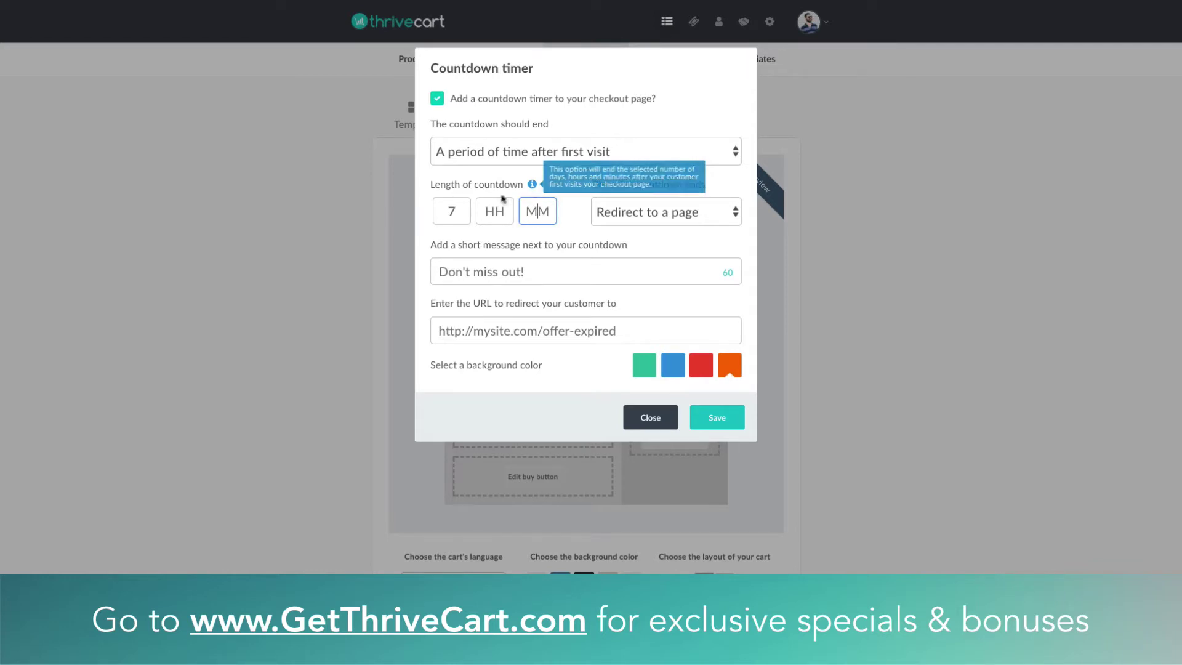
left_click(447, 215)
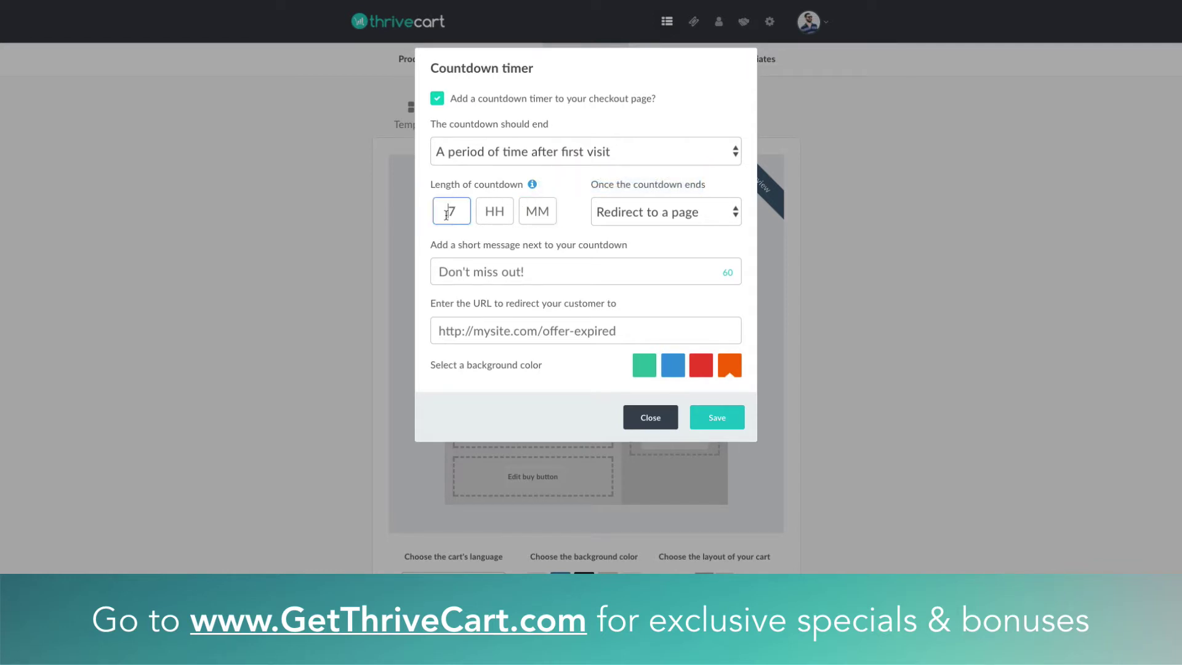
left_click(484, 213)
left_click(531, 211)
left_click(652, 221)
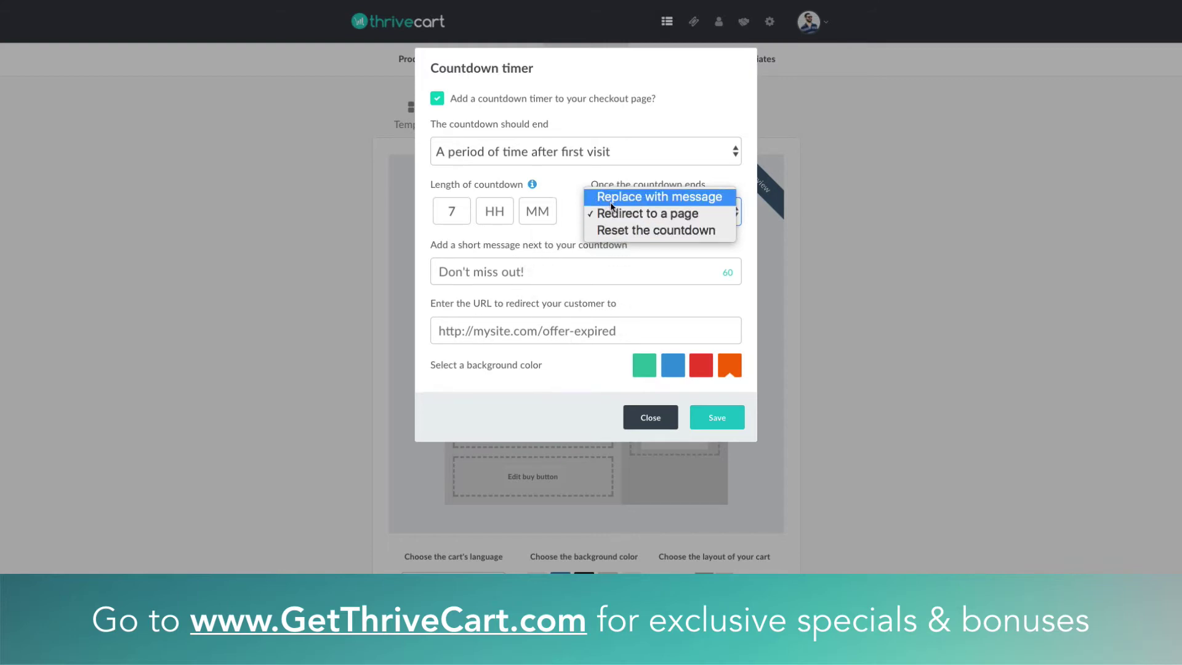
Enter the short countdown message 'kjhkjhjkh', switch the end action to Replace with message, and save
left_click(561, 227)
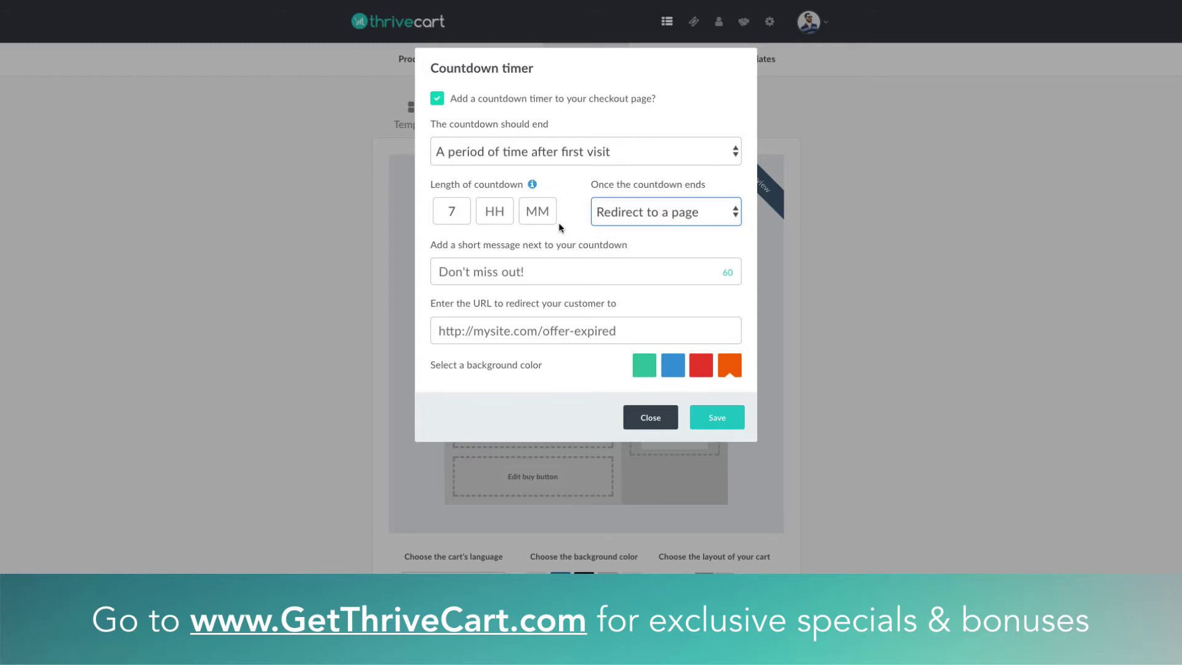
left_click(547, 269)
type("kjhkjhjkh")
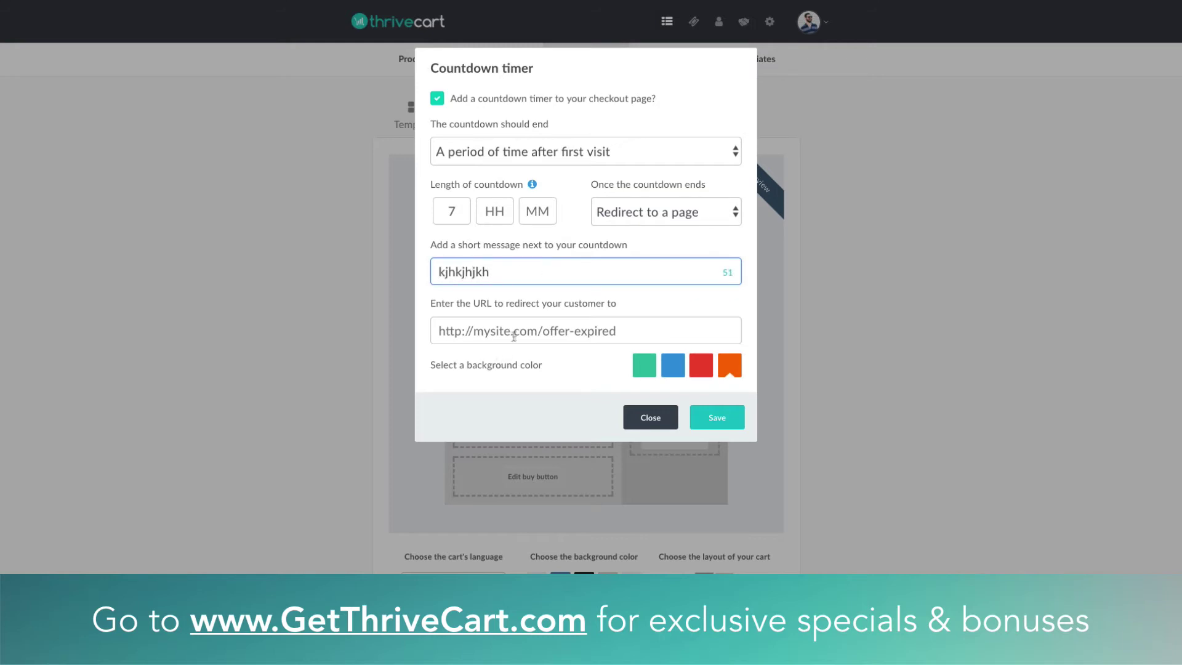
left_click(641, 213)
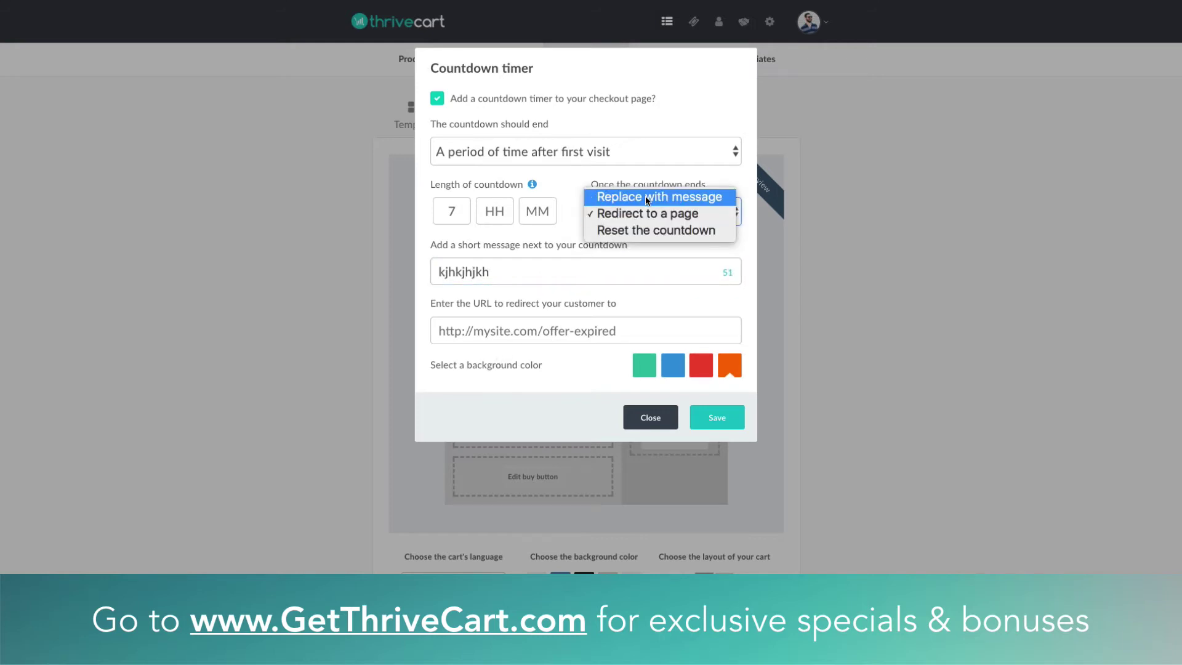
left_click(645, 196)
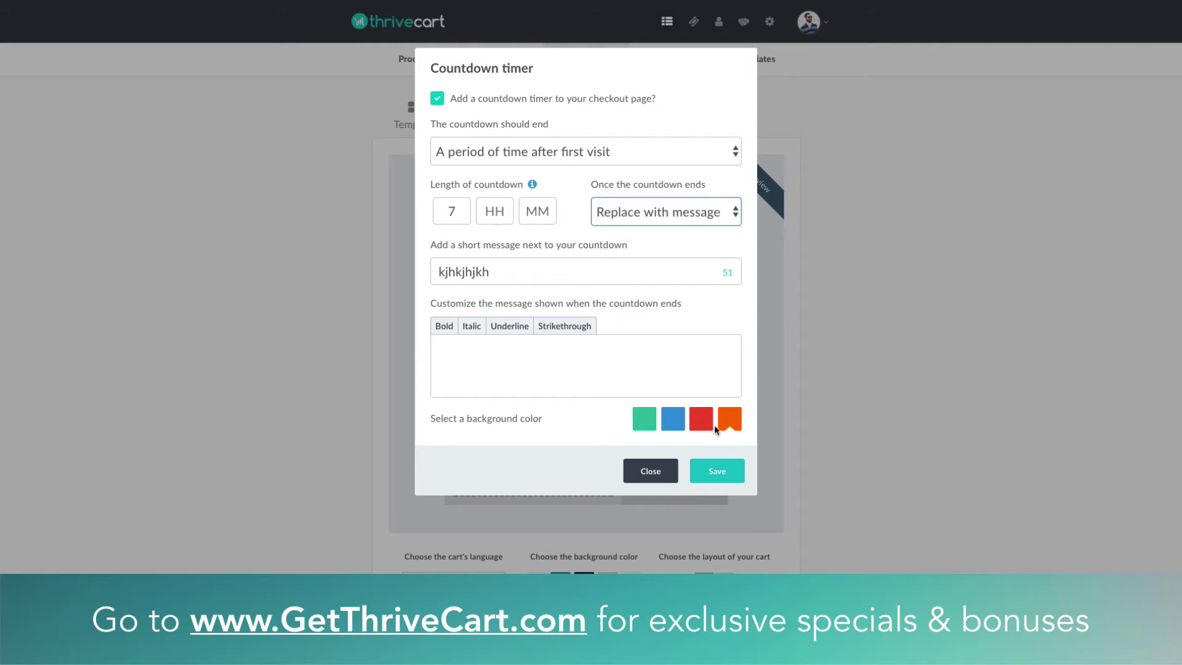
left_click(718, 471)
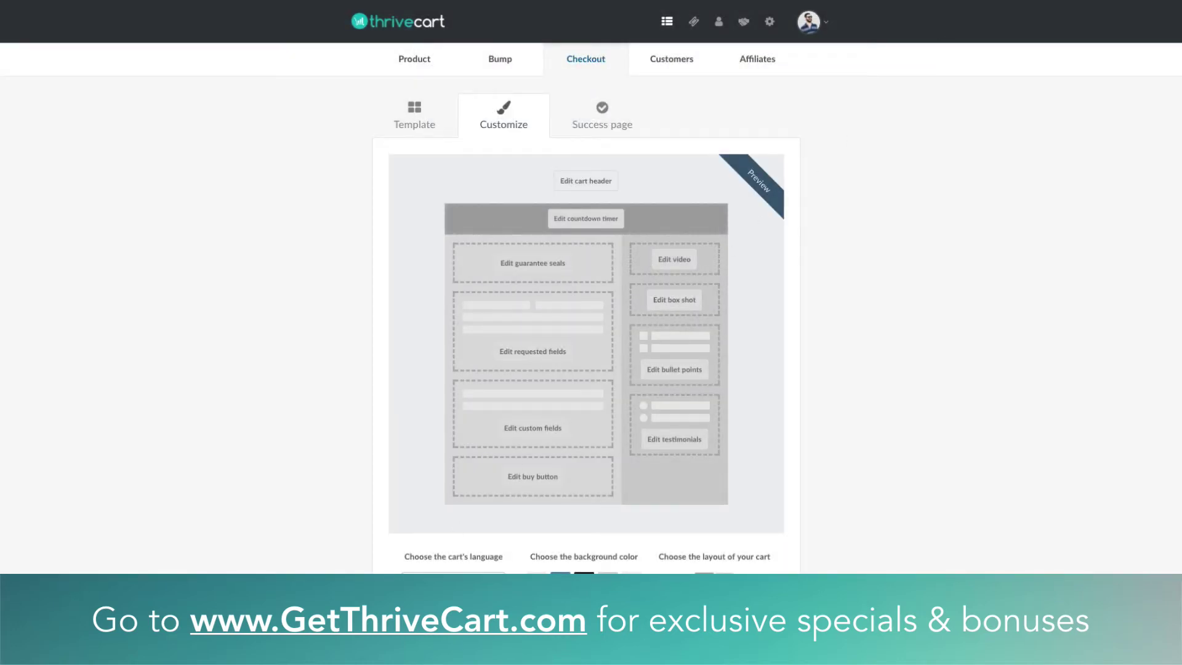
Always allow pop-ups from thrivecart.com so the checkout preview can open
left_click(913, 32)
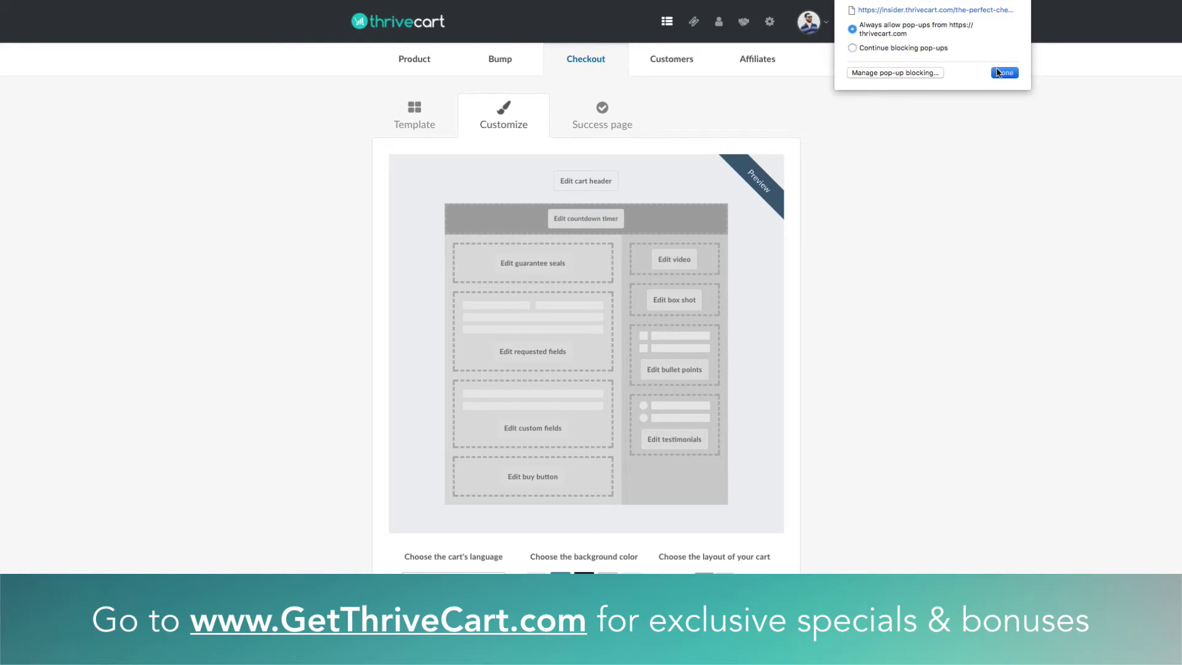